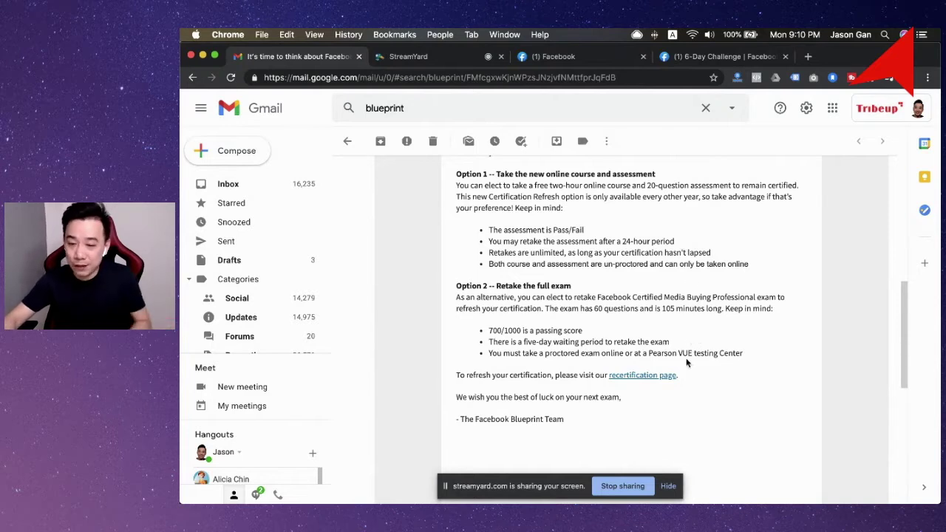
Open the recertification page linked in the Blueprint email and look over the certification site's home page
left_click(641, 375)
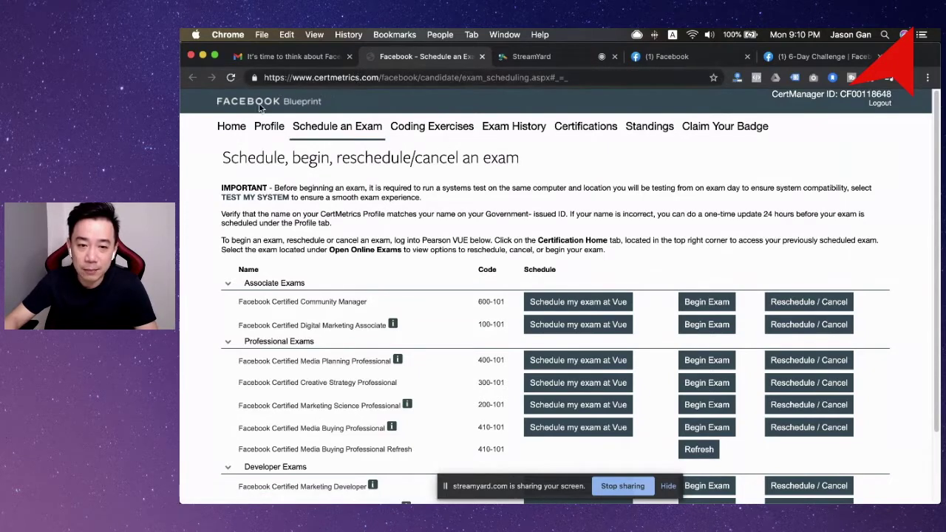
double_click(223, 137)
left_click(240, 129)
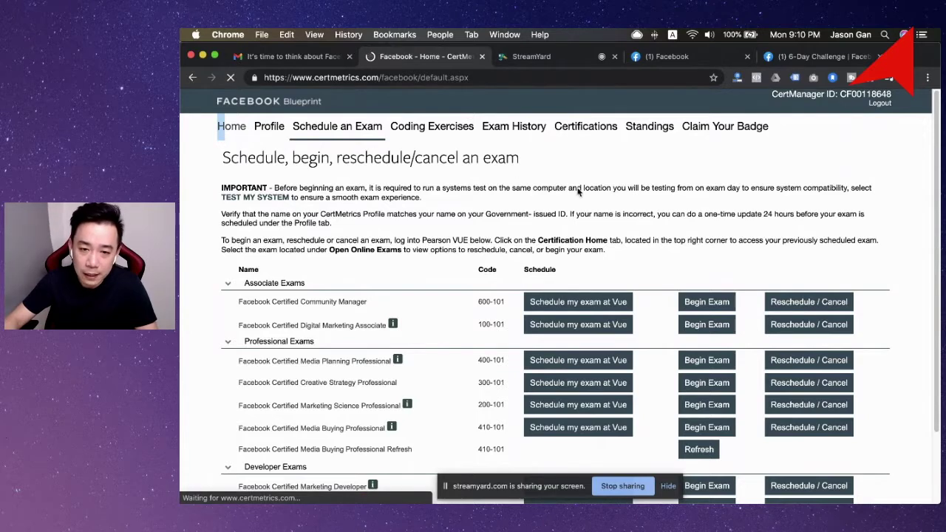
scroll(724, 291, "down", 5)
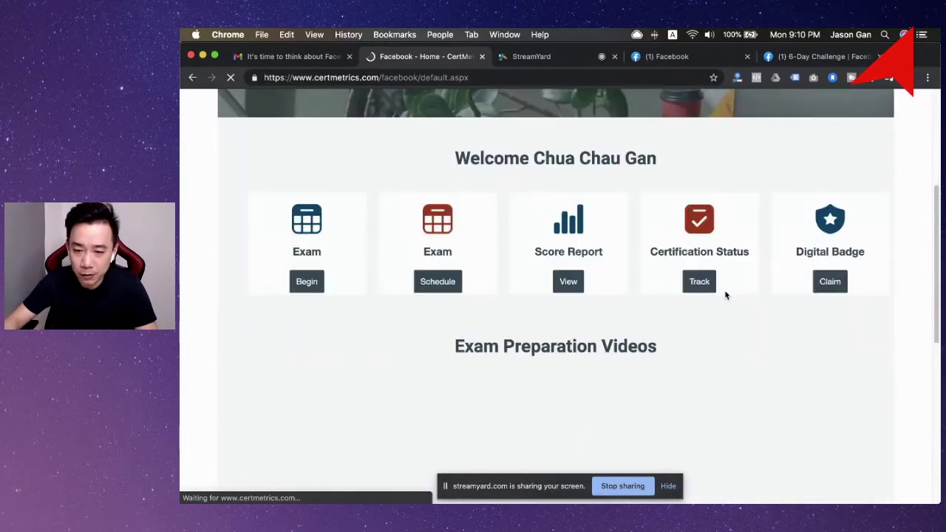
scroll(591, 229, "down", 3)
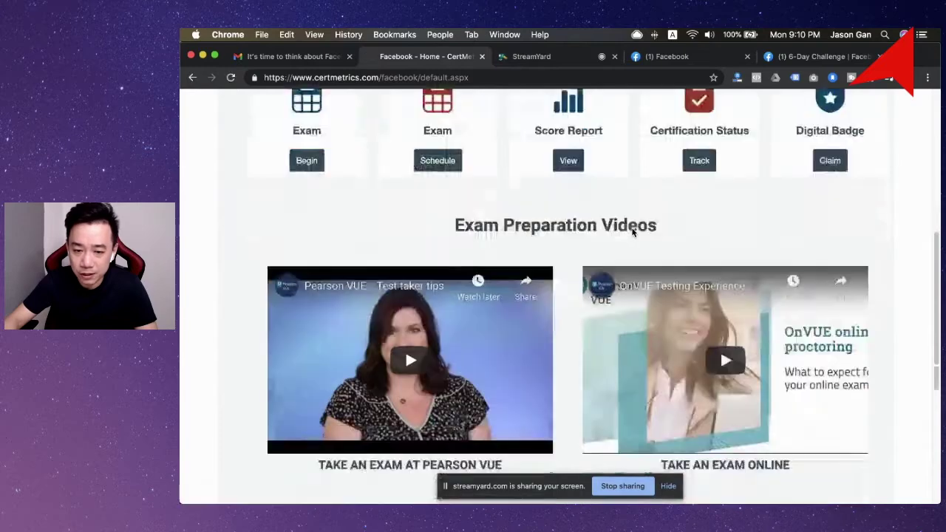
scroll(633, 234, "up", 6)
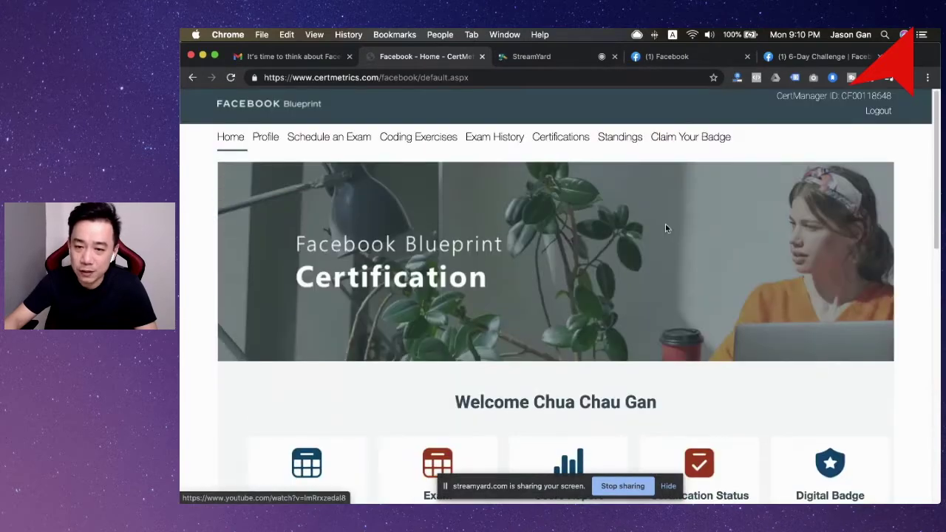
Review the exam history and the lists of active and expired certifications
left_click(510, 135)
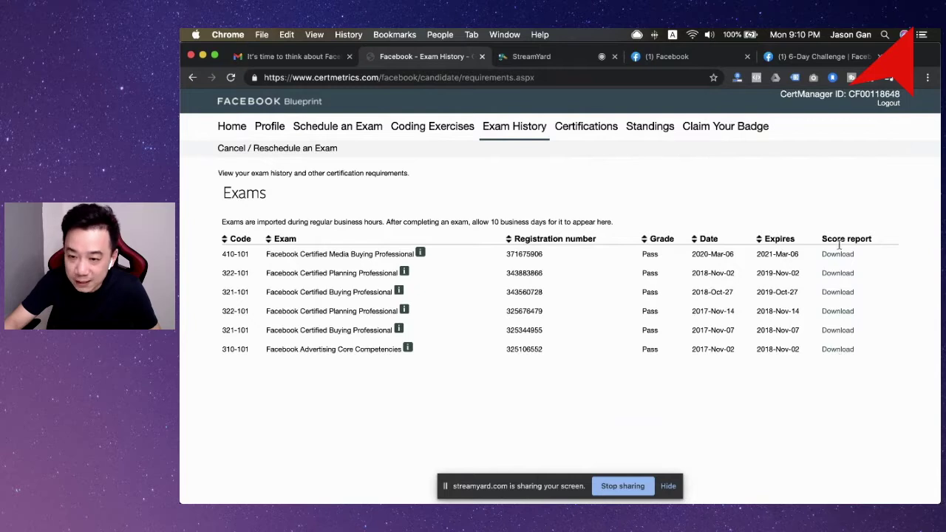
left_click(581, 129)
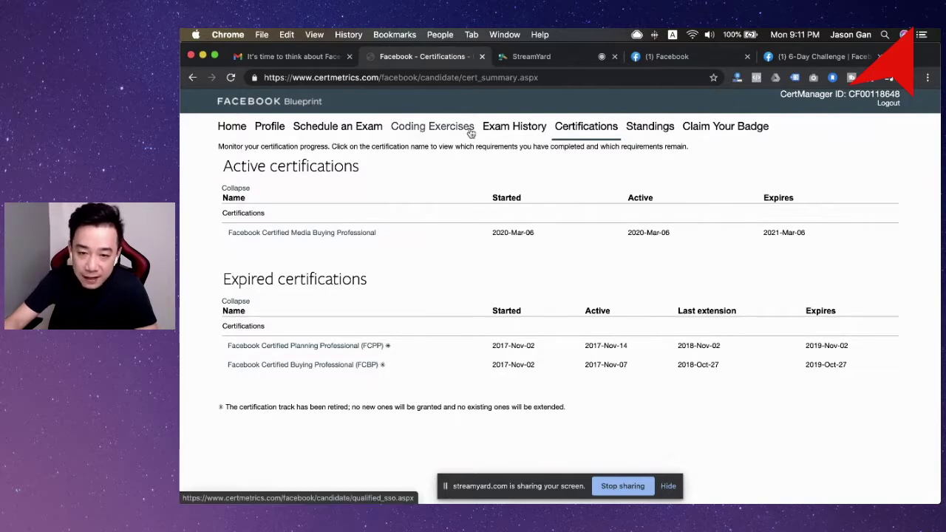
Open the Facebook Certified Media Buying Professional Refresh from the list of exams that can be scheduled
left_click(325, 127)
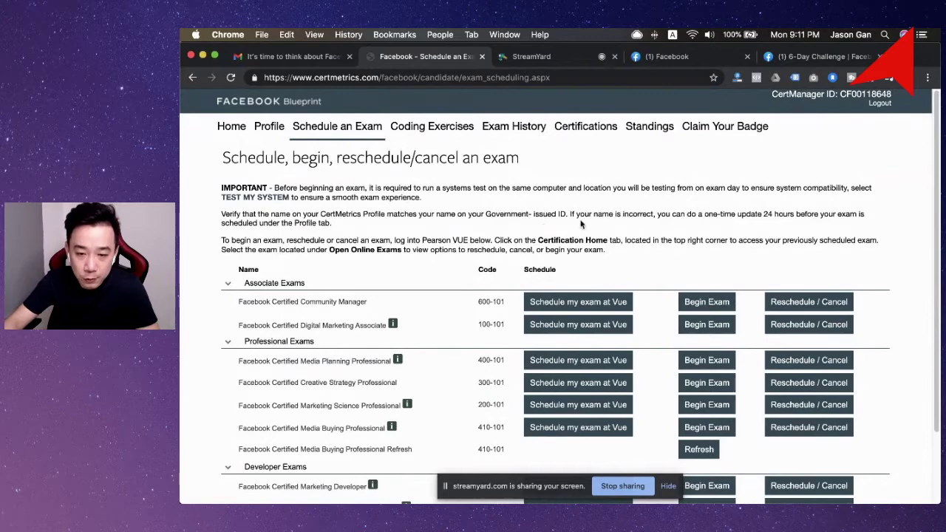
scroll(636, 230, "down", 1)
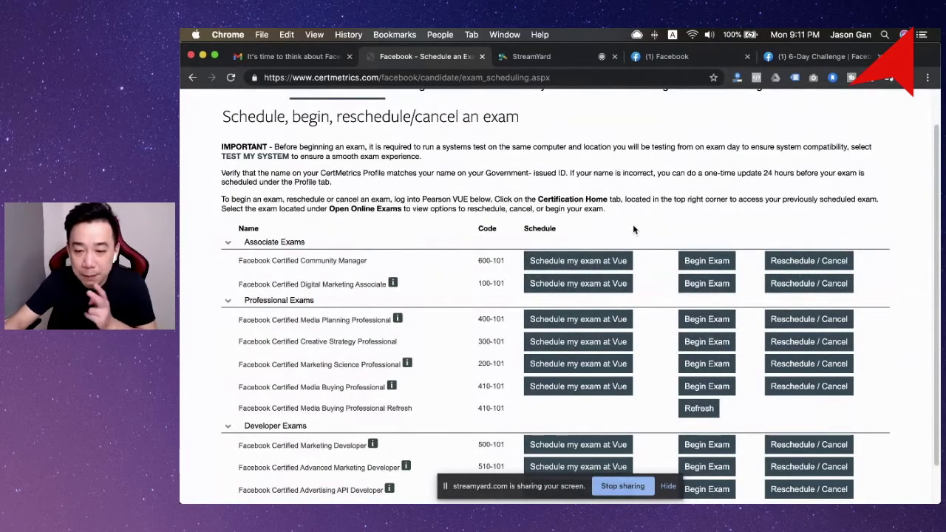
scroll(630, 296, "down", 1)
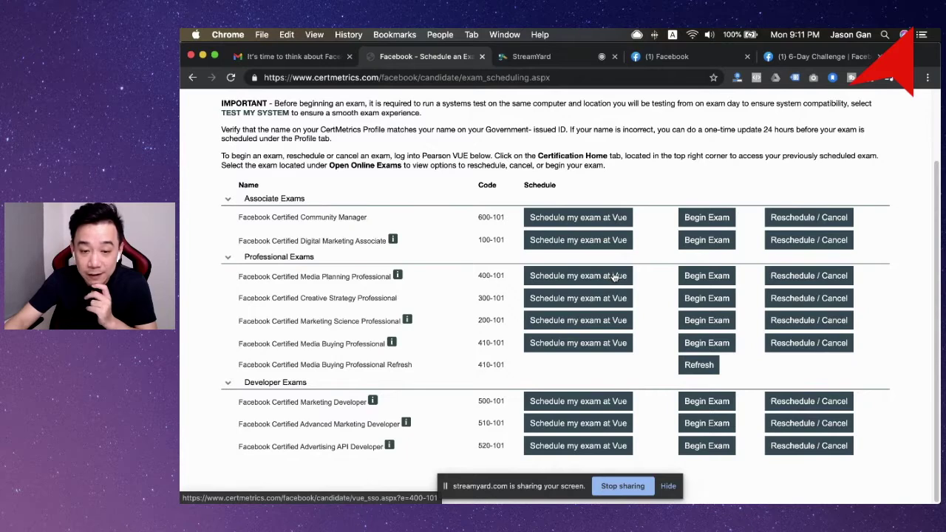
left_click(699, 367)
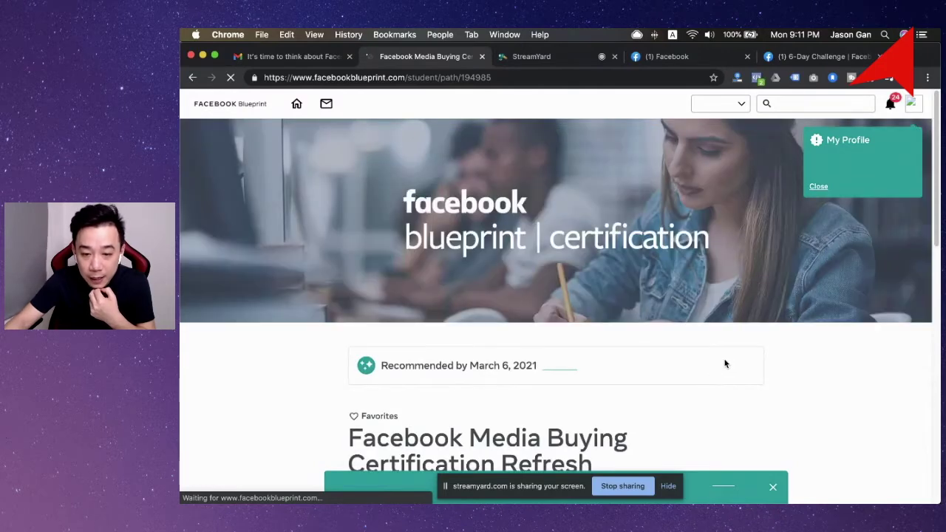
Examine the Media Buying Certification Refresh page for its description, preparation lessons and assessment rules
scroll(725, 363, "down", 2)
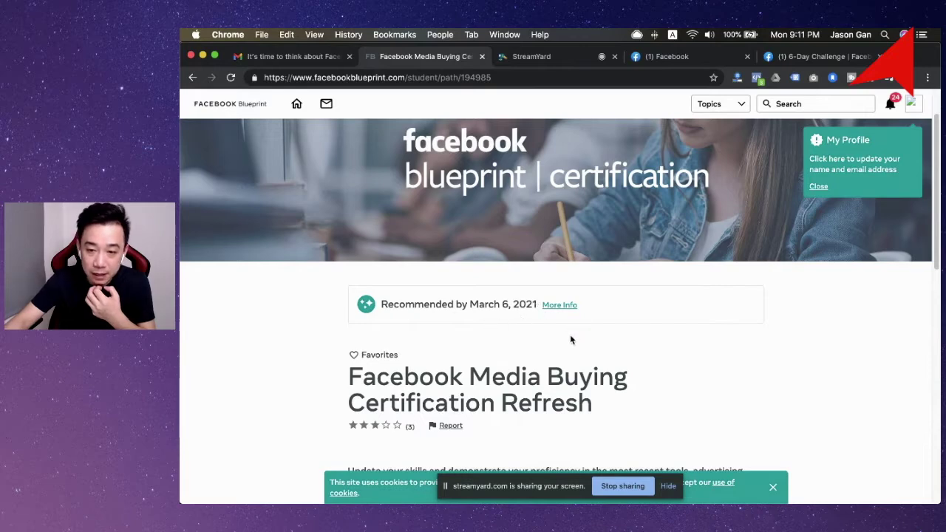
scroll(609, 353, "down", 4)
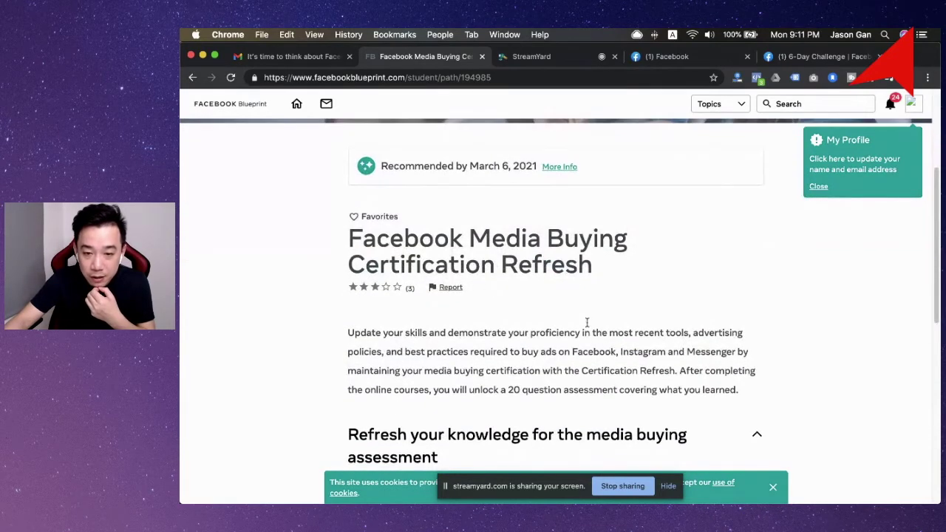
scroll(527, 257, "down", 3)
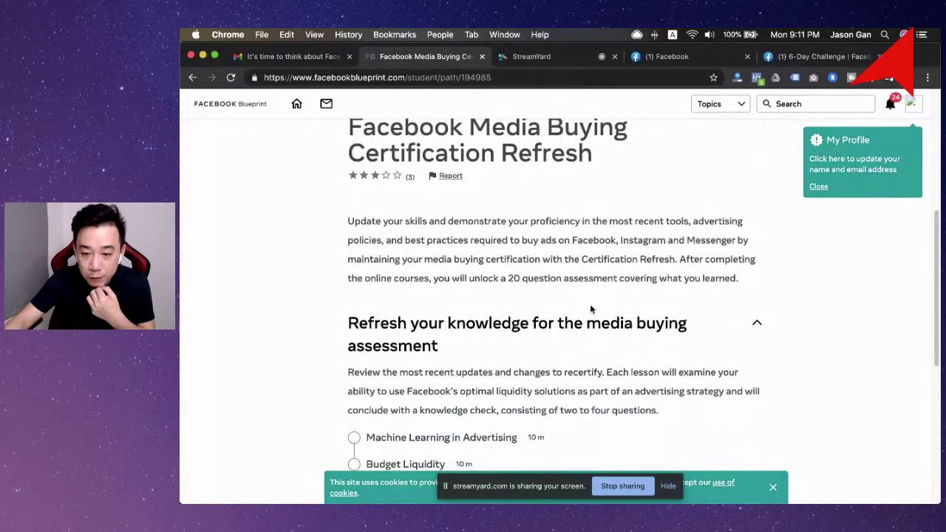
scroll(517, 260, "down", 2)
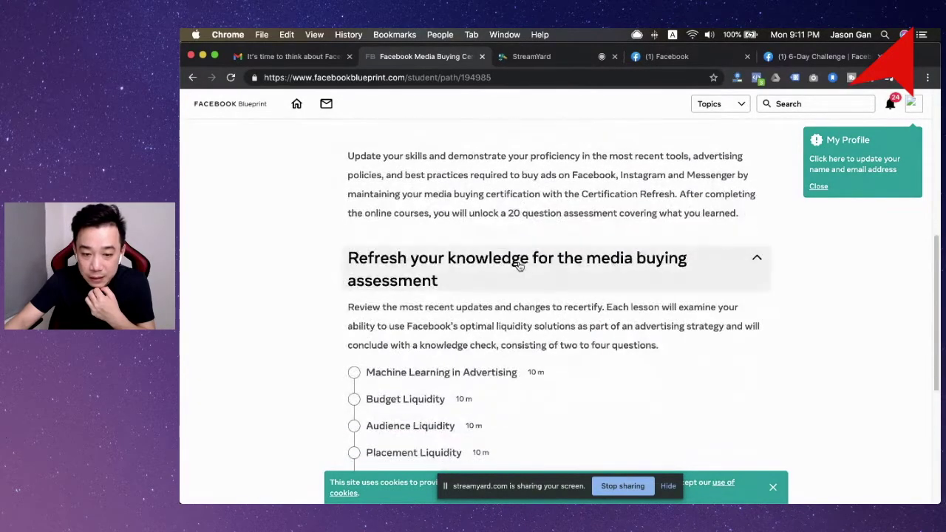
scroll(632, 297, "down", 3)
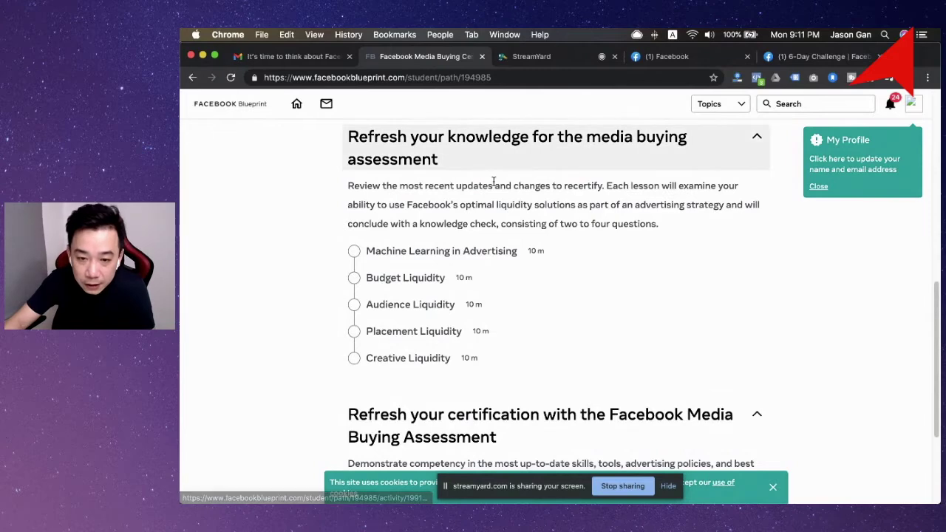
scroll(566, 297, "down", 3)
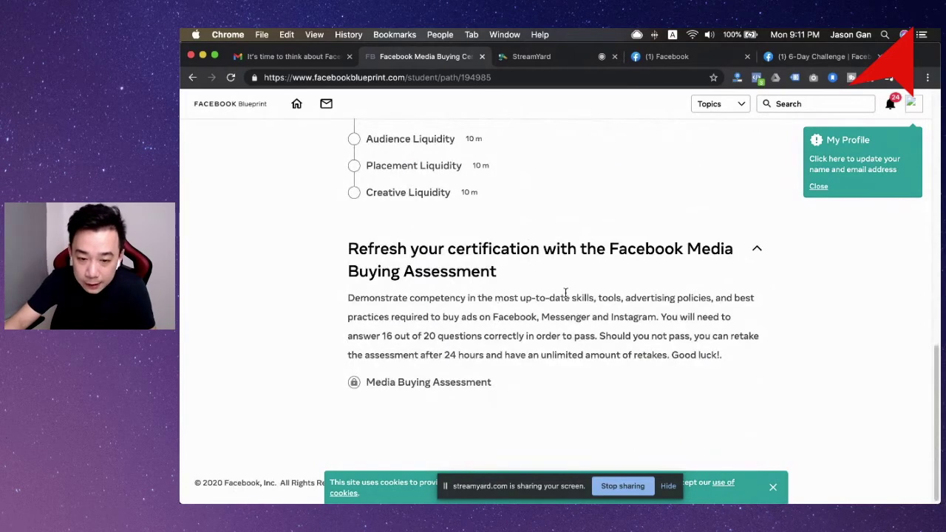
scroll(565, 293, "up", 3)
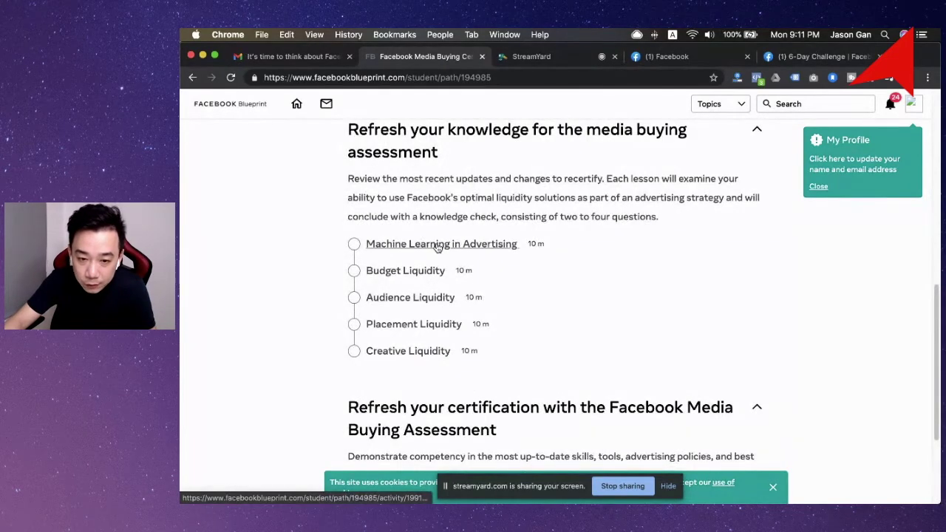
Open the Machine Learning in Advertising lesson, view its learning objectives and return to the course page
left_click(438, 247)
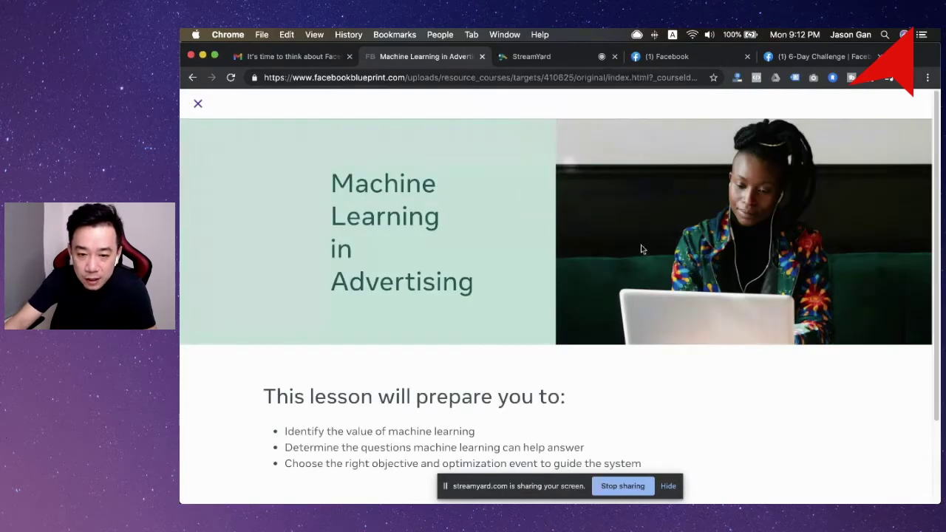
scroll(642, 246, "down", 3)
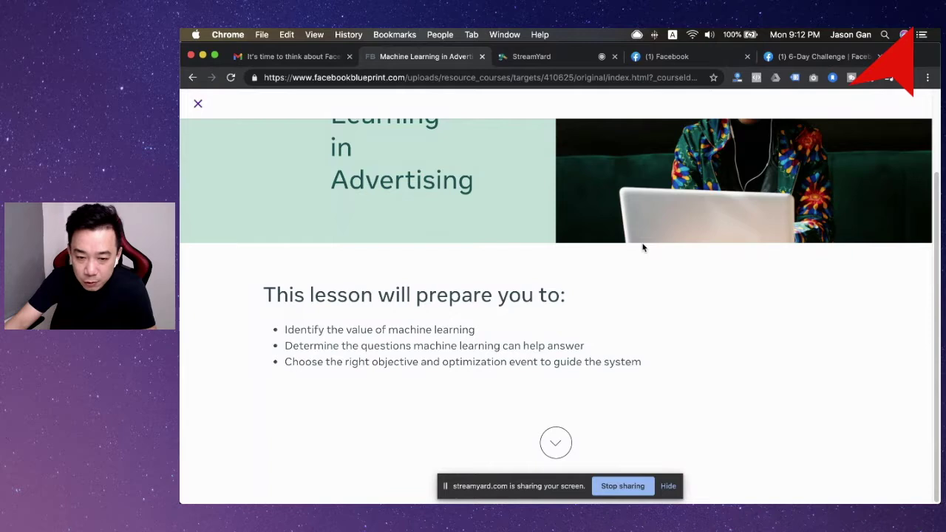
scroll(635, 384, "up", 3)
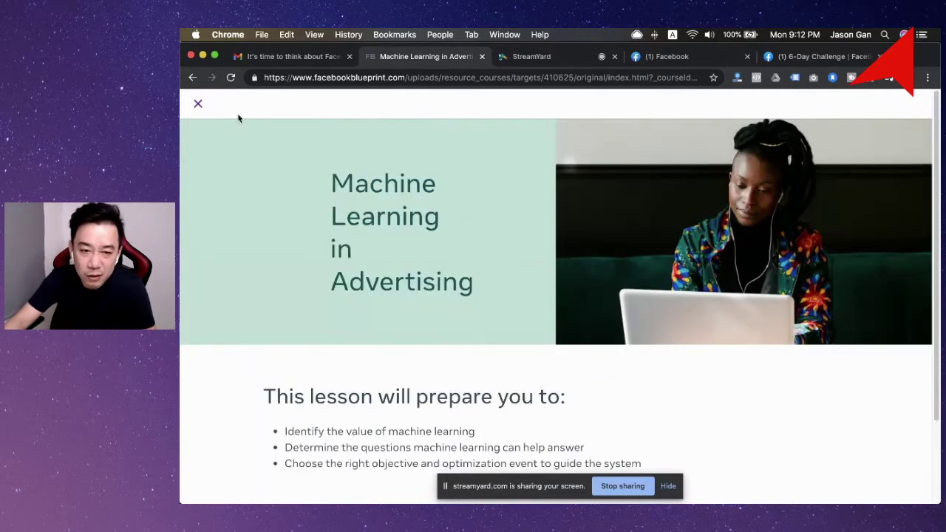
left_click(290, 110)
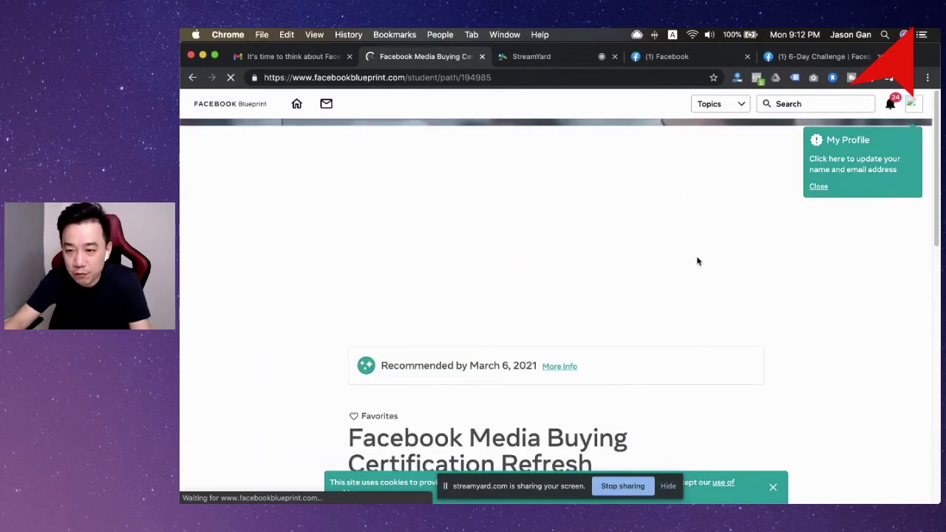
Review the list of refresh lessons again and read the Media Buying Assessment's passing and retake conditions
scroll(639, 259, "down", 6)
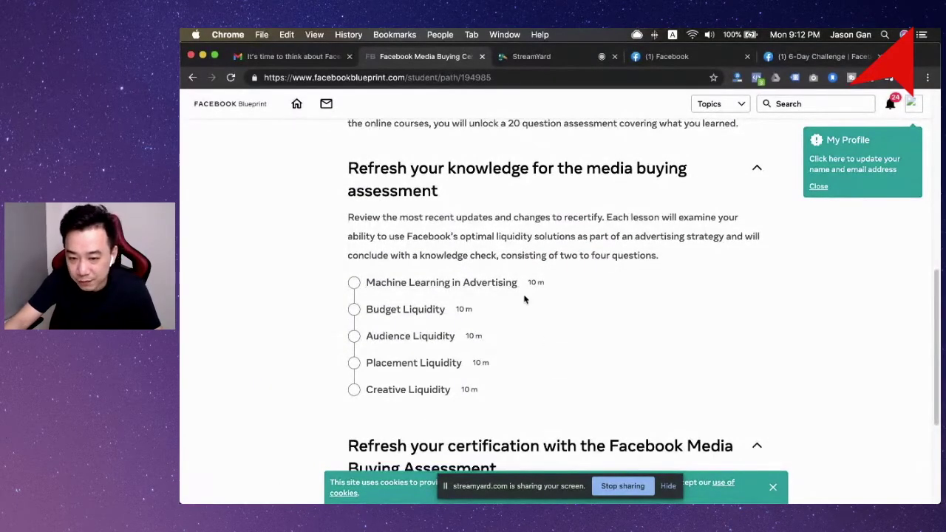
scroll(589, 313, "down", 2)
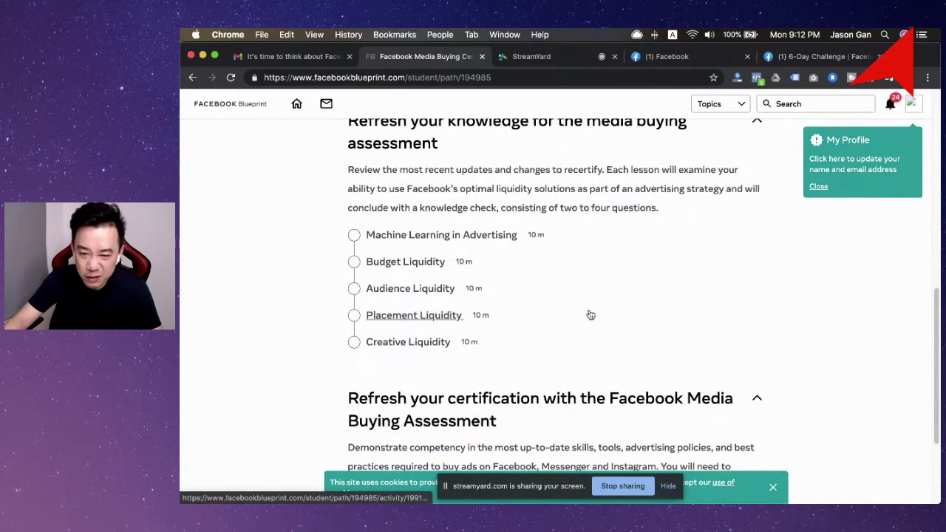
scroll(621, 289, "down", 5)
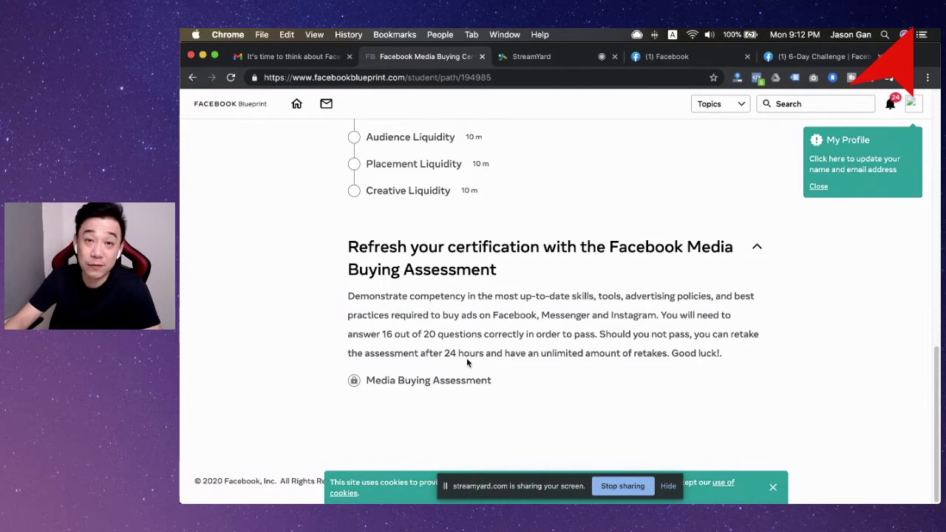
scroll(544, 314, "up", 15)
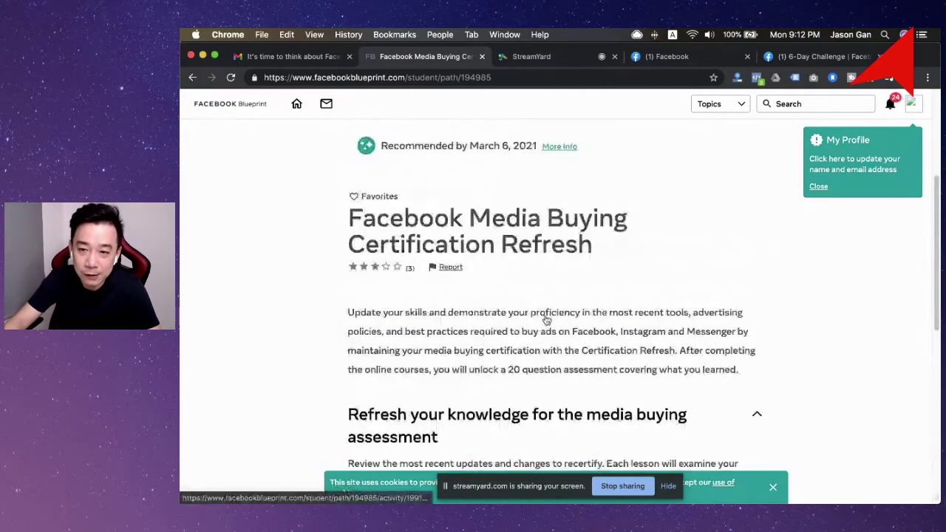
Go back to the CertMetrics certification site and reopen its exam scheduling page
left_click(192, 77)
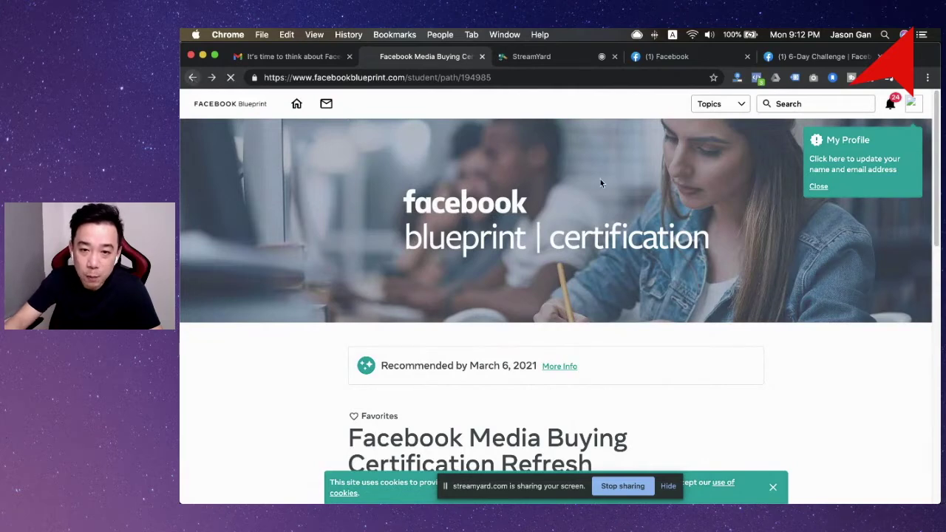
right_click(196, 79)
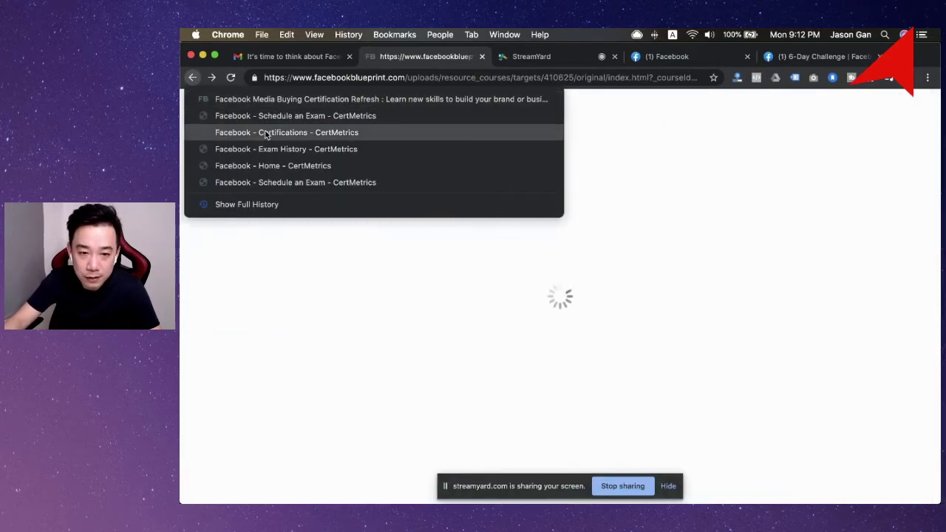
left_click(539, 146)
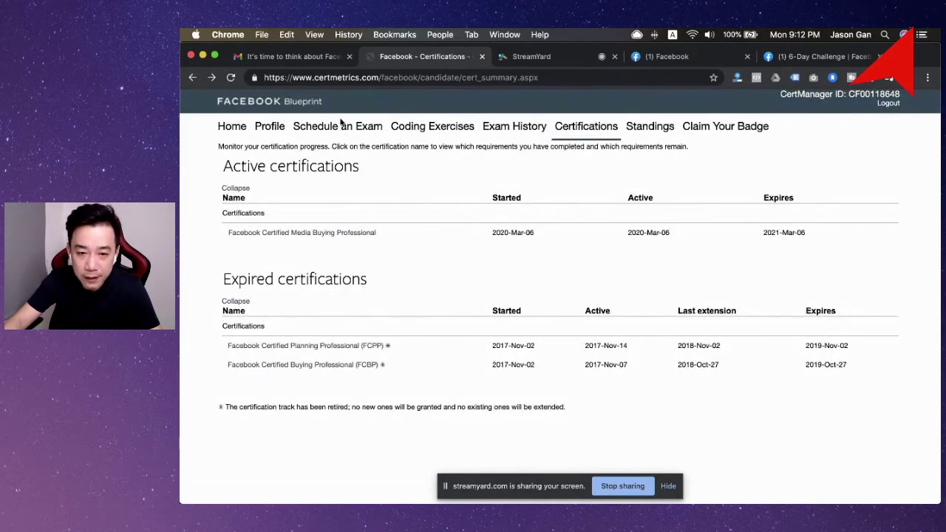
left_click(338, 127)
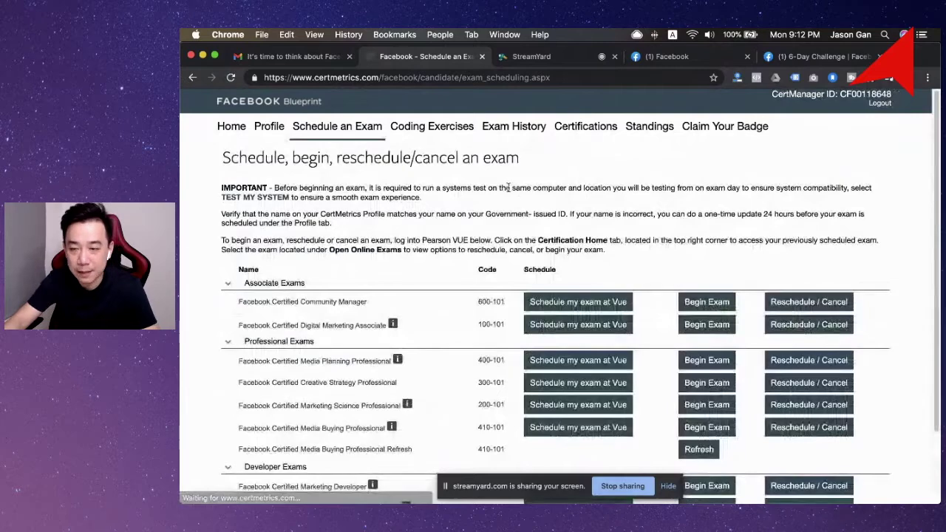
Start scheduling the Facebook Certified Media Planning Professional exam (400-101) at Vue
scroll(334, 325, "down", 2)
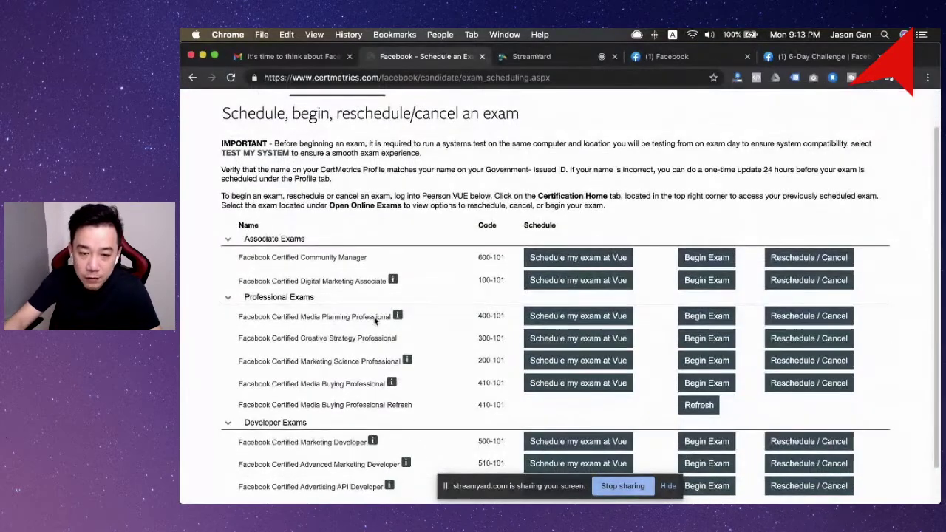
scroll(412, 293, "down", 1)
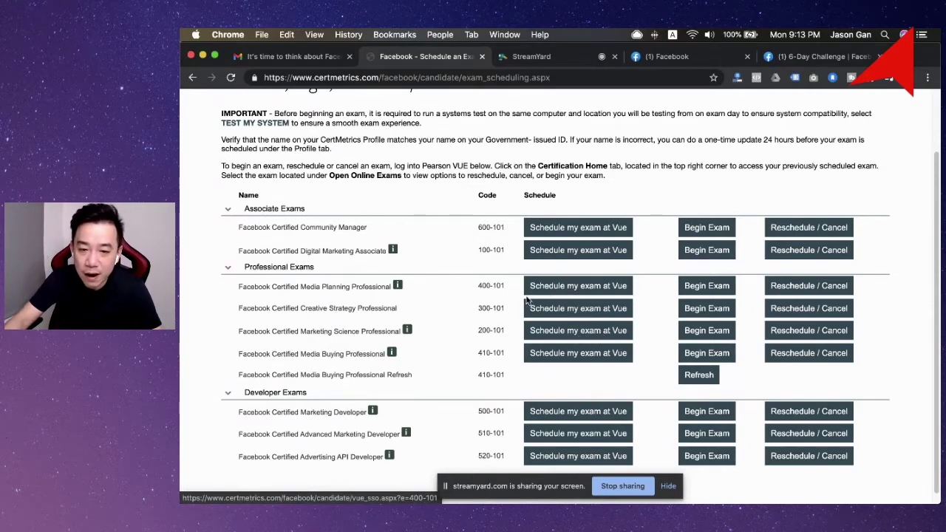
left_click(570, 293)
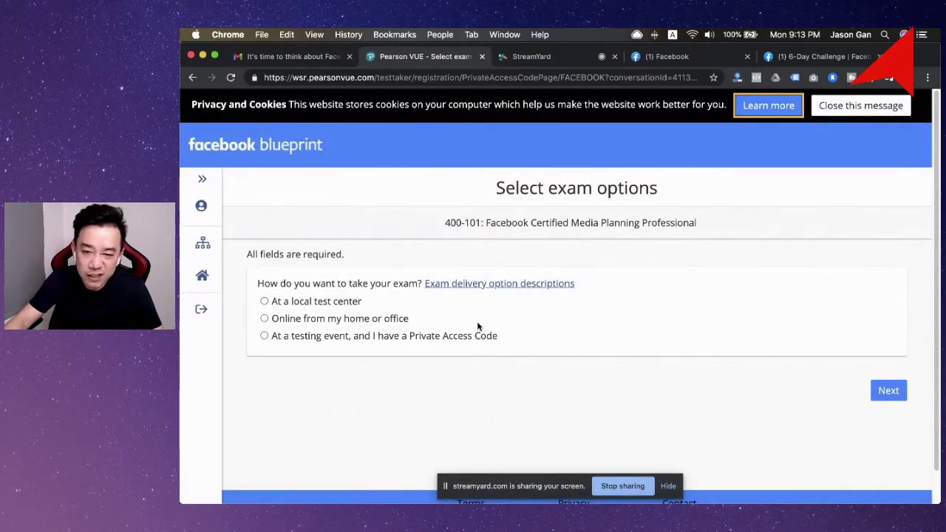
Choose to take the exam online from home or office and proceed to the online exam policies
scroll(342, 319, "down", 1)
left_click(272, 307)
scroll(879, 451, "down", 4)
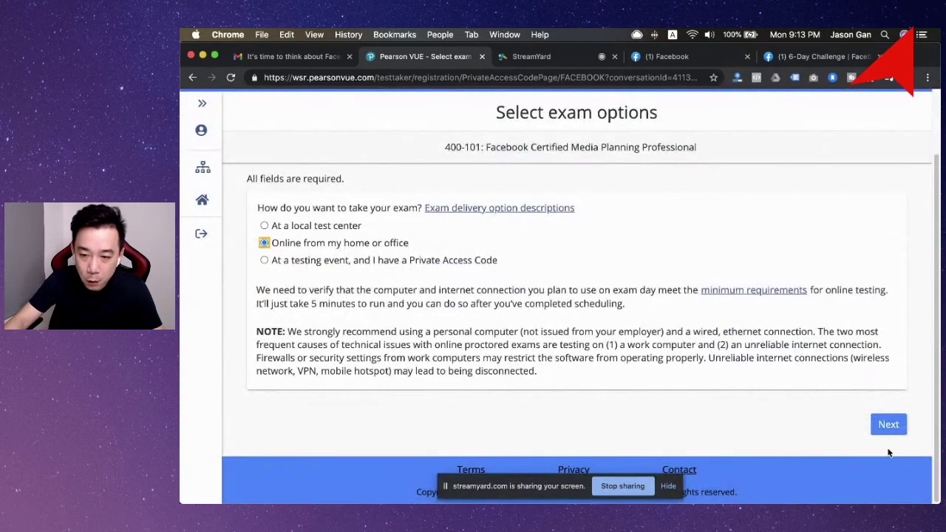
left_click(888, 424)
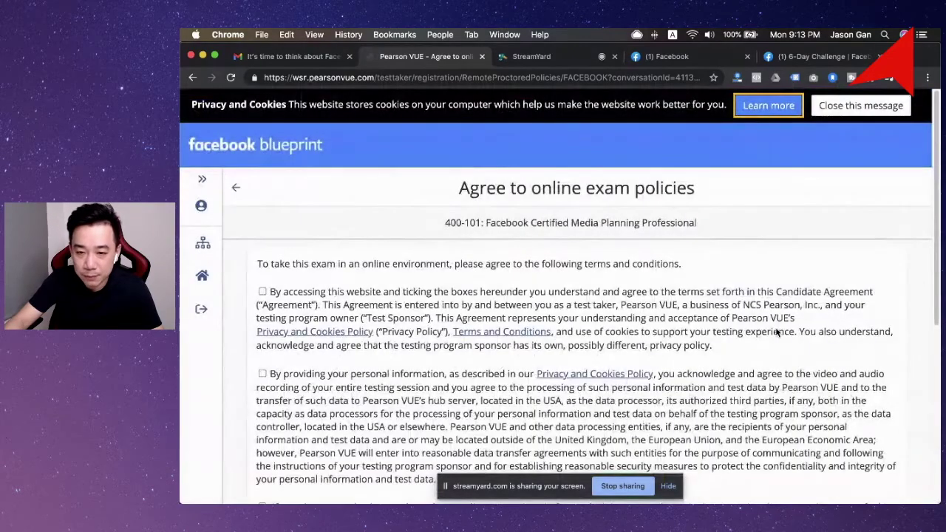
Agree to all four online exam policy statements and continue to the exam language selection
scroll(776, 333, "down", 8)
scroll(250, 246, "up", 4)
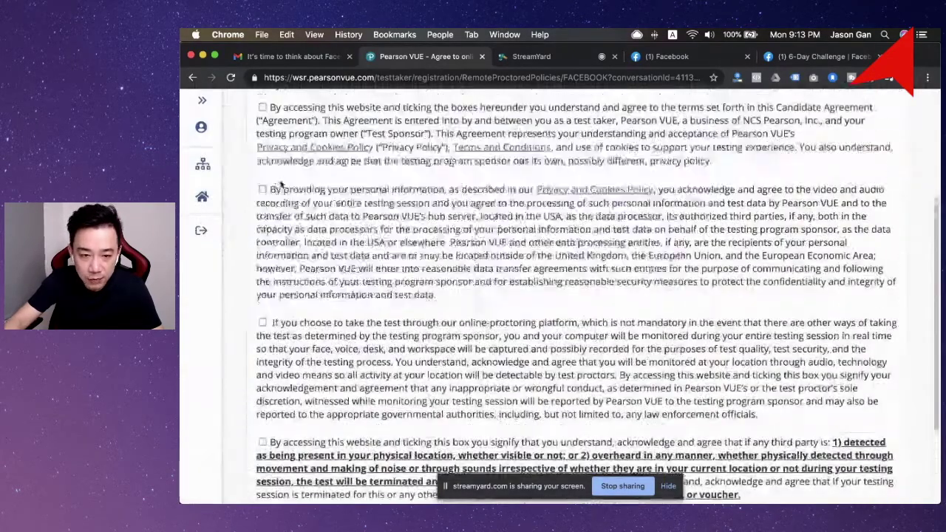
left_click(262, 158)
left_click(262, 240)
left_click(262, 373)
scroll(431, 323, "down", 1)
scroll(432, 323, "down", 5)
left_click(262, 319)
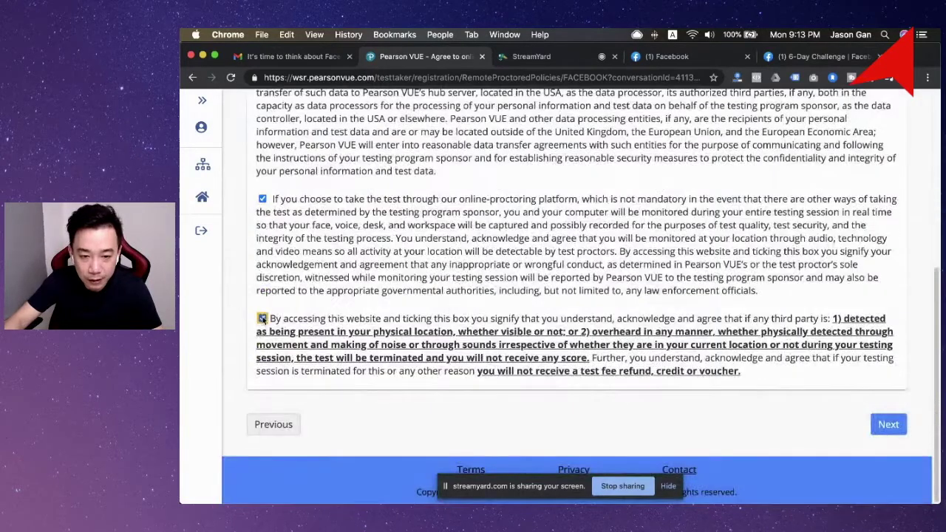
left_click(887, 431)
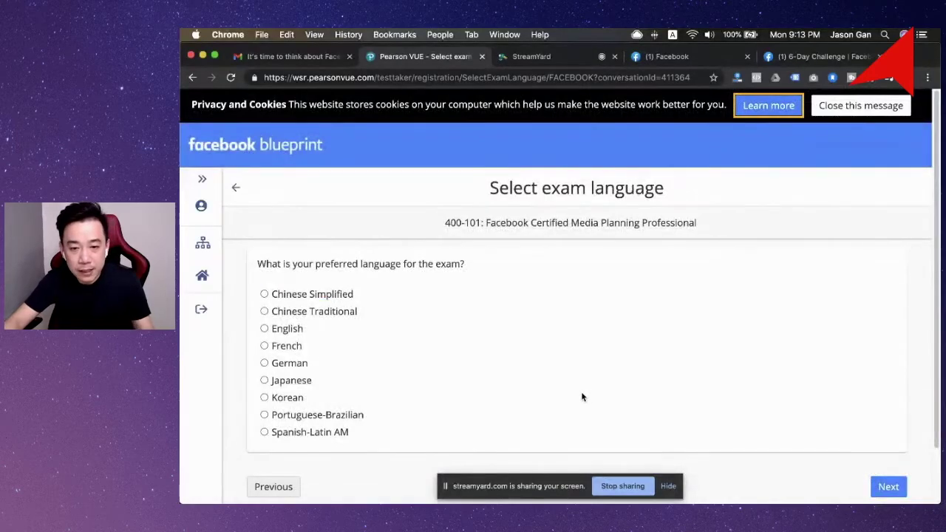
Choose English as the preferred exam language and continue to the exam details
left_click(265, 328)
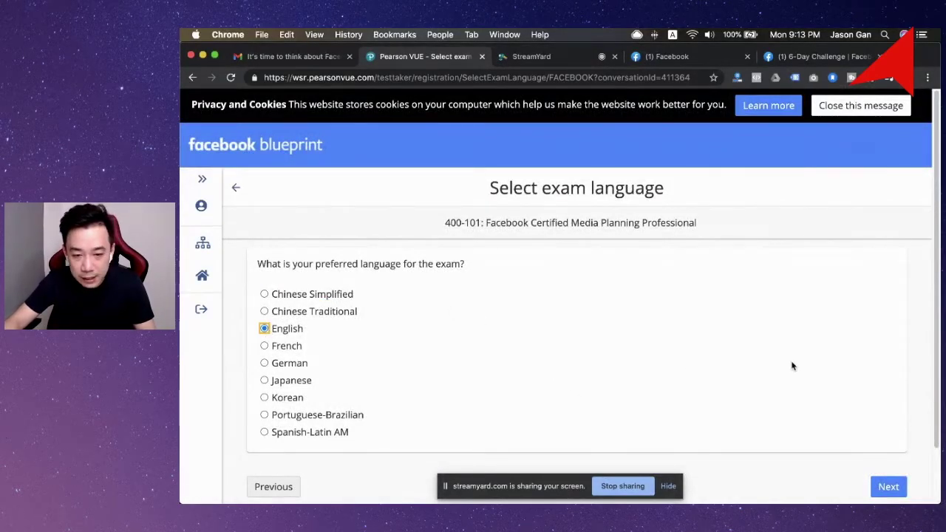
scroll(791, 365, "down", 2)
left_click(884, 427)
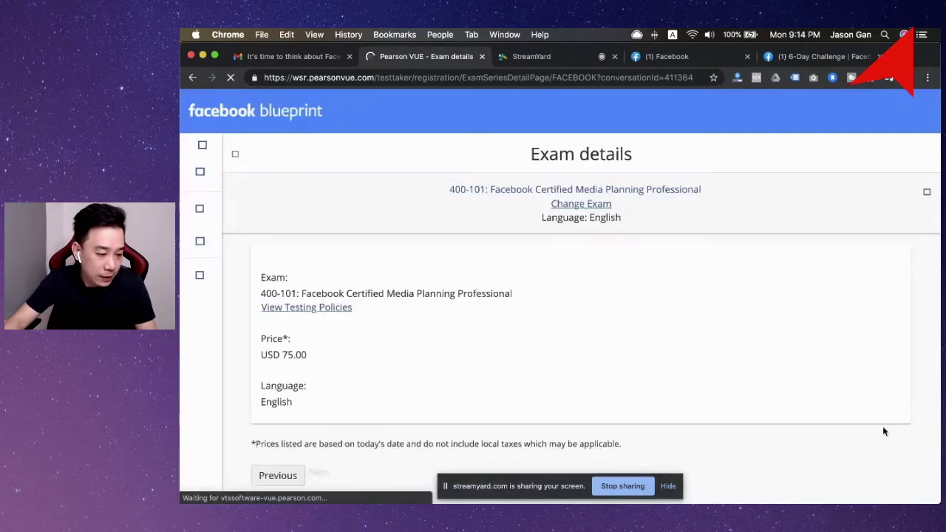
Review the Media Planning Professional exam's price and language, and continue to the appointment search
scroll(778, 399, "down", 2)
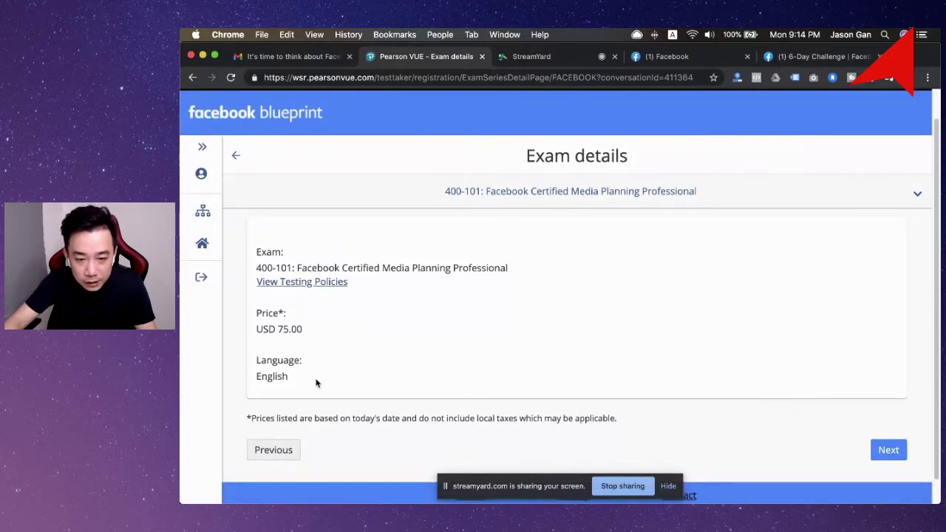
scroll(675, 384, "down", 1)
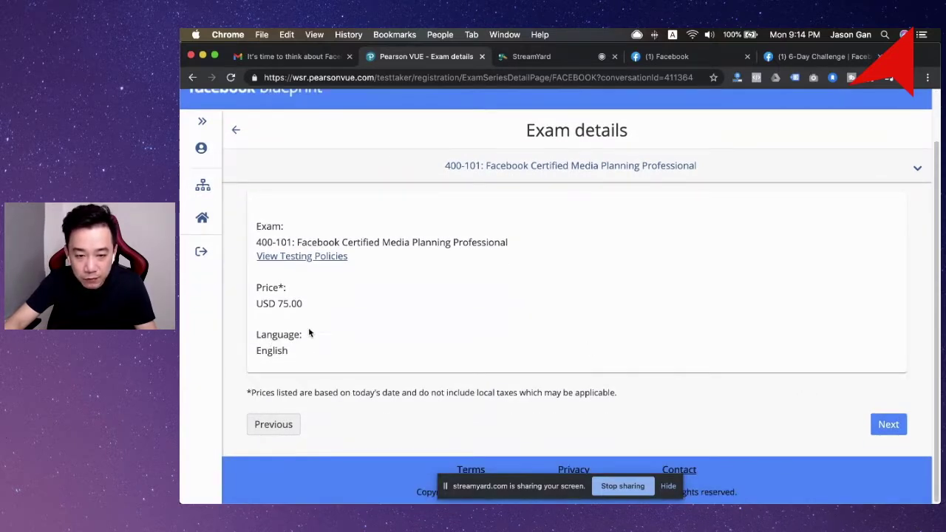
left_click(888, 427)
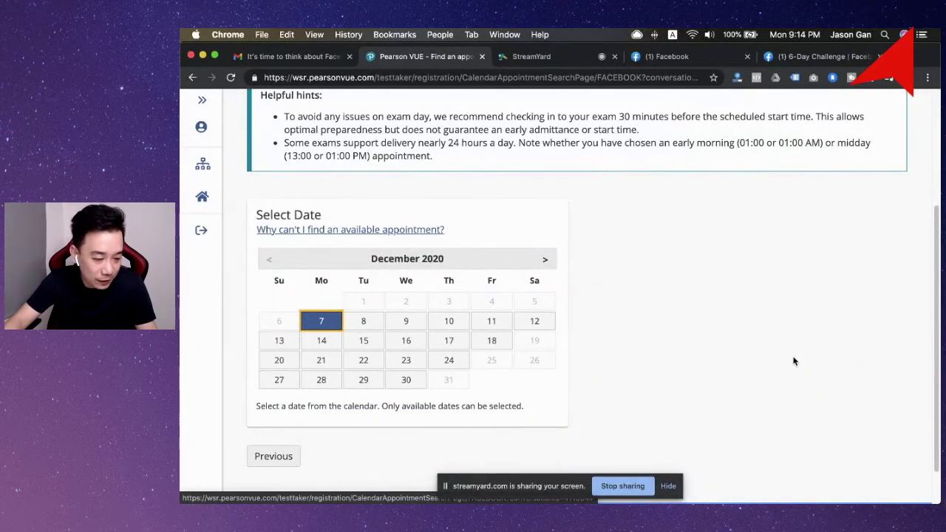
Select Friday, December 11, 2020 as the exam date and display the available start times in 12 hr format
scroll(793, 361, "down", 2)
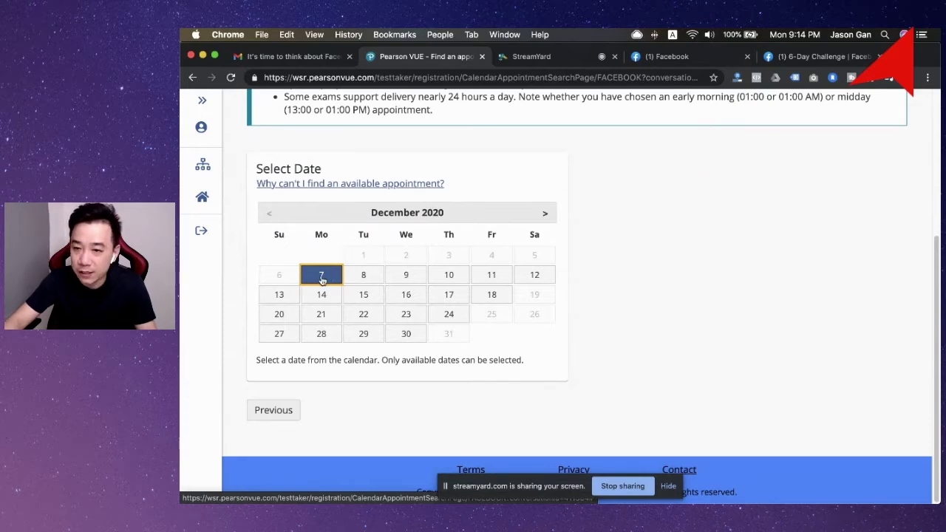
left_click(493, 275)
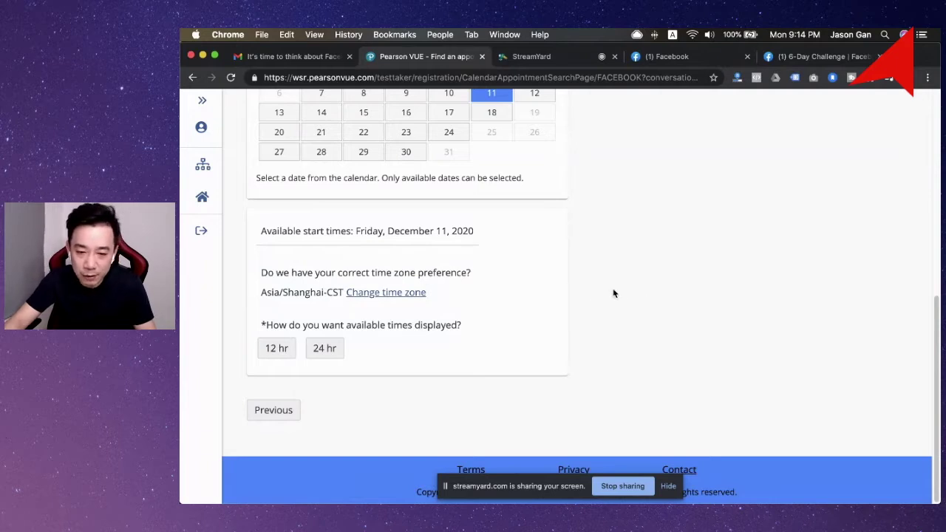
left_click(275, 357)
scroll(508, 367, "down", 3)
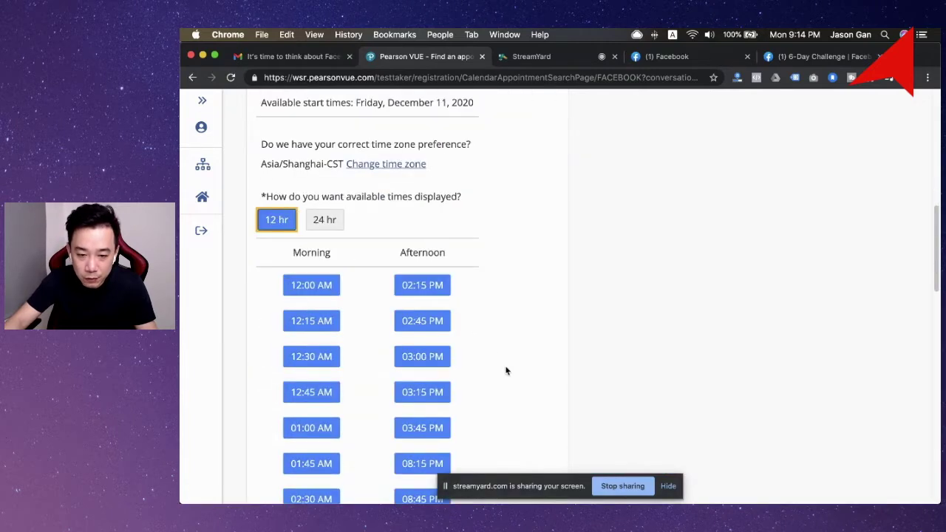
Look through the morning and afternoon start times and book the 10:00 AM appointment
scroll(397, 296, "down", 5)
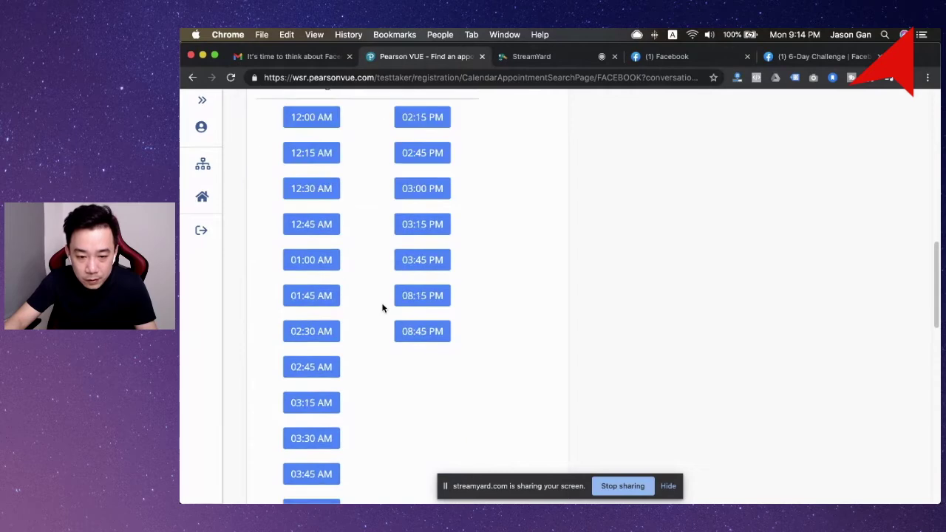
scroll(381, 308, "down", 8)
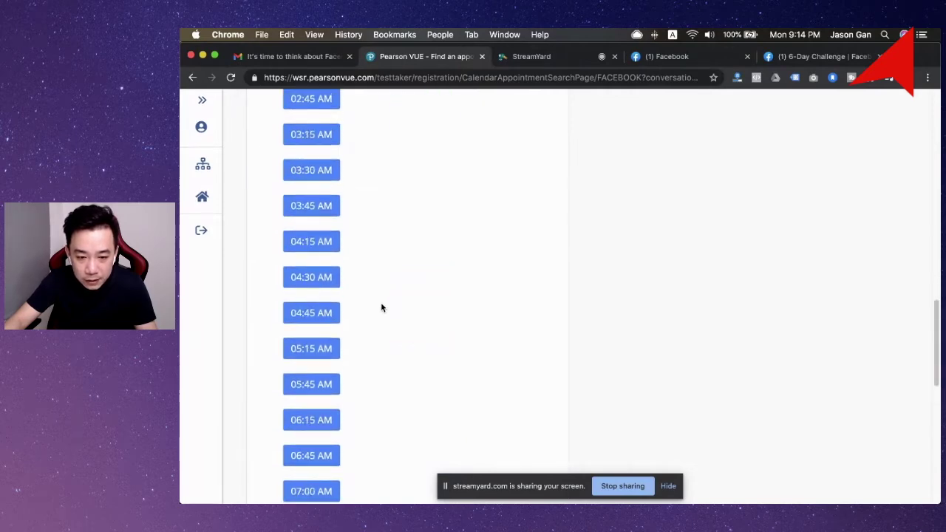
scroll(381, 307, "down", 6)
scroll(381, 307, "up", 2)
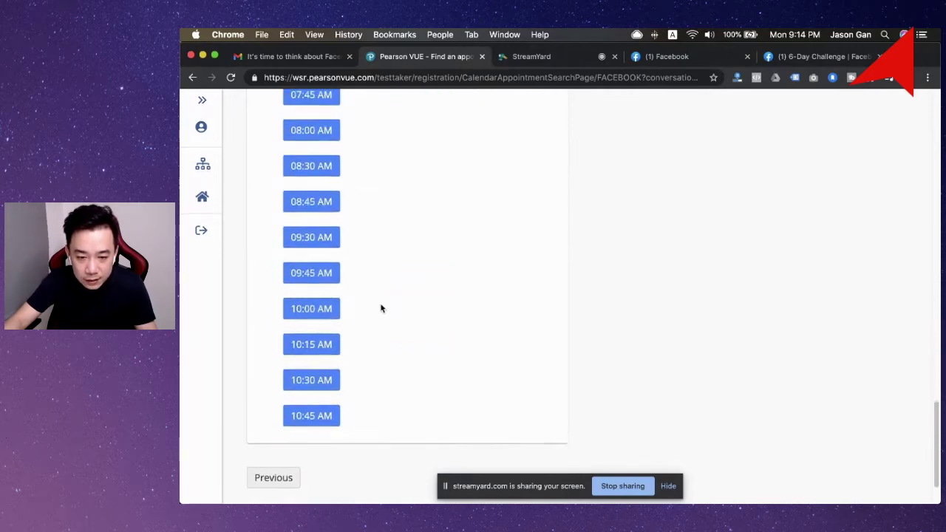
scroll(381, 309, "up", 15)
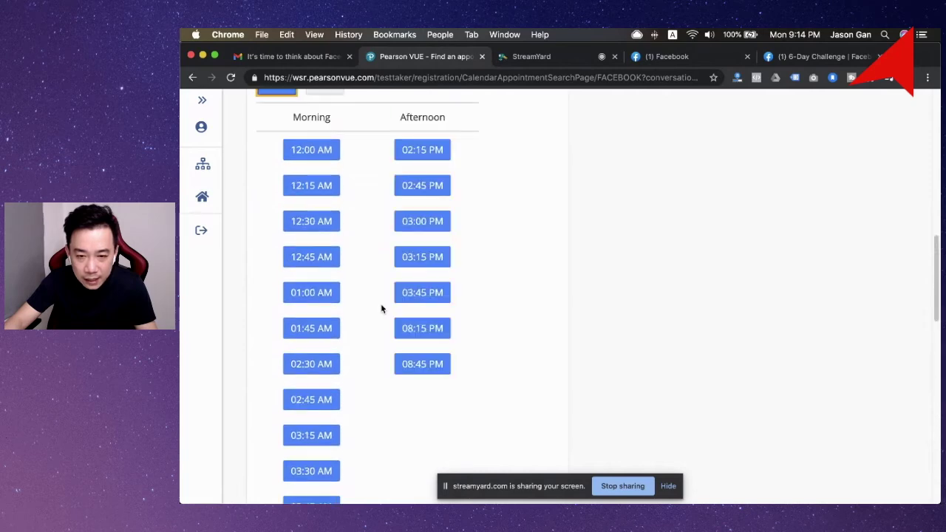
scroll(381, 308, "down", 15)
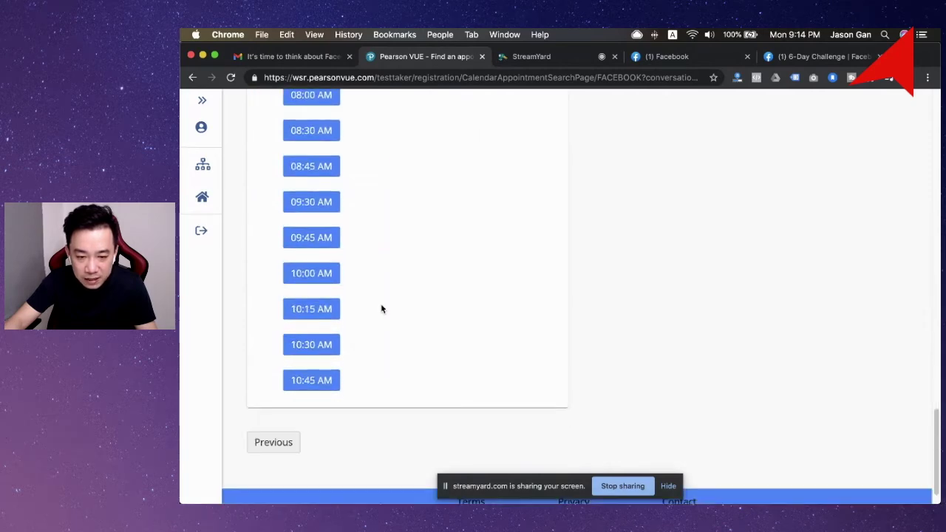
left_click(312, 275)
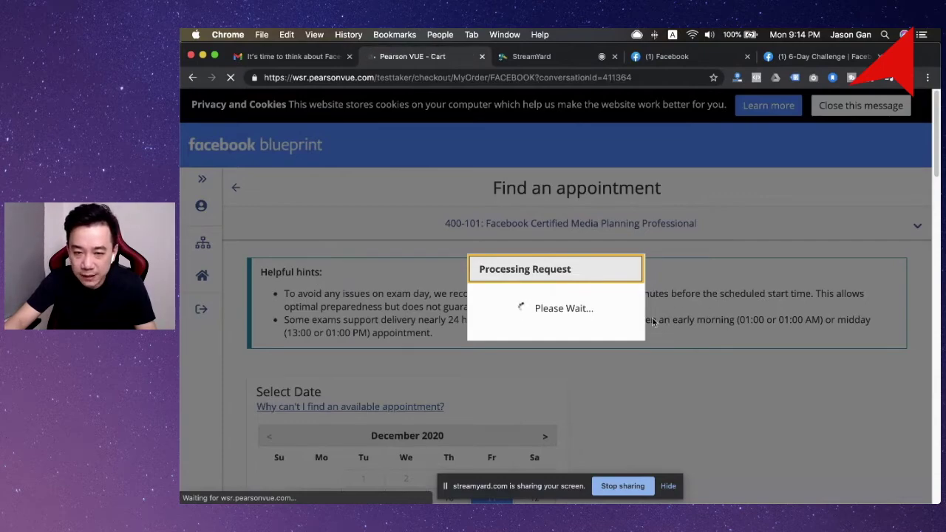
Check the exam order in the cart, proceed to checkout and accept the Facebook policies
scroll(768, 328, "down", 3)
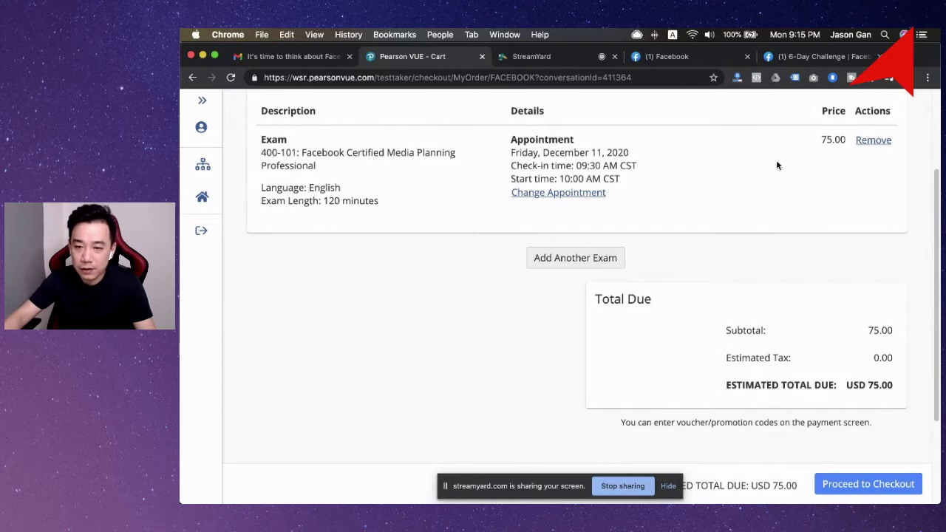
scroll(798, 289, "down", 3)
left_click(865, 436)
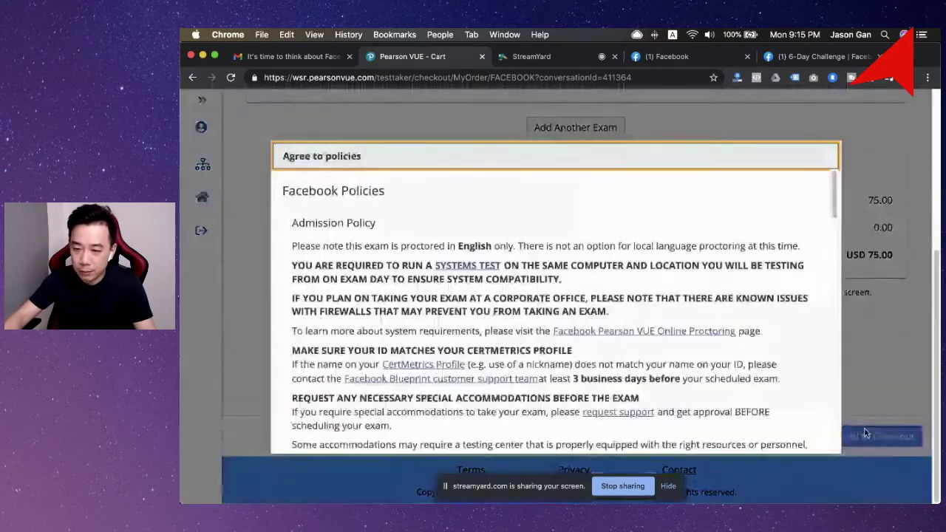
scroll(586, 282, "down", 1)
scroll(586, 281, "down", 10)
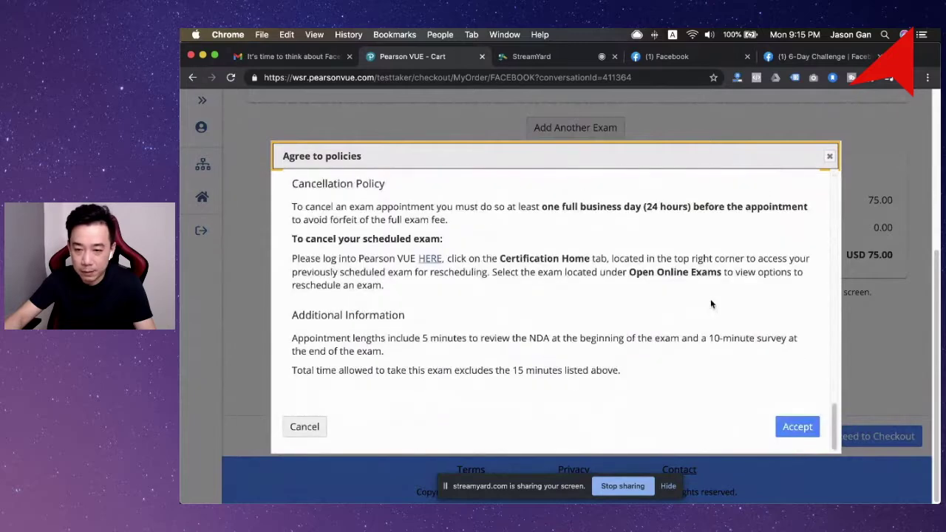
left_click(789, 426)
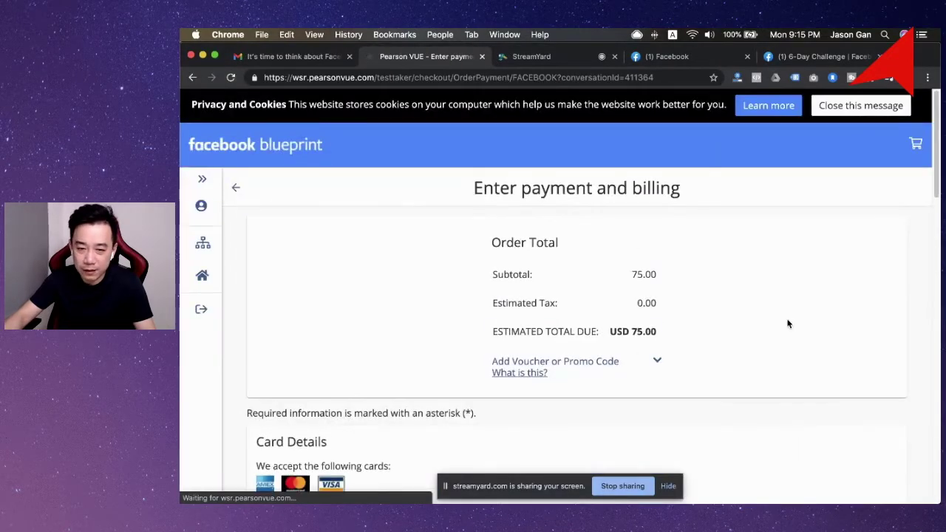
Review the payment and billing page, from the order total and card details to the billing contact fields
scroll(540, 377, "down", 5)
scroll(593, 375, "up", 1)
scroll(592, 376, "down", 15)
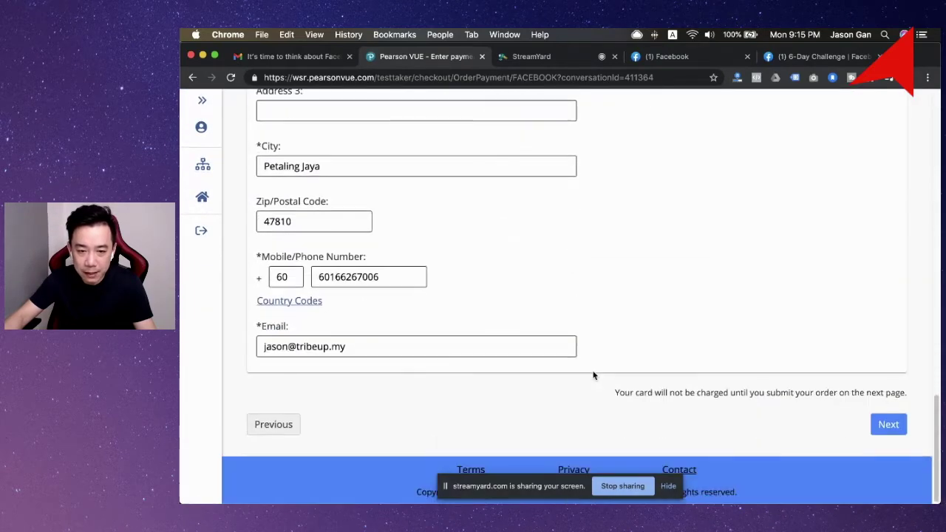
scroll(696, 331, "up", 15)
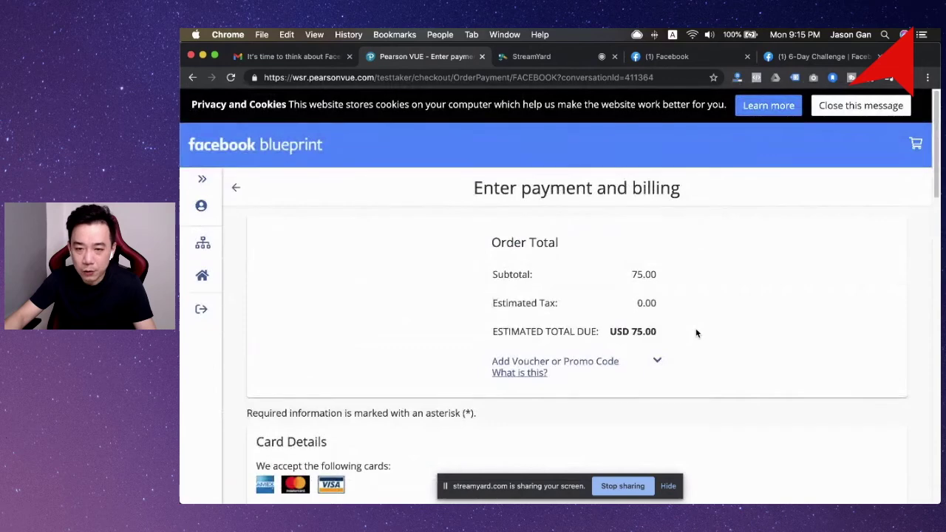
left_click(615, 487)
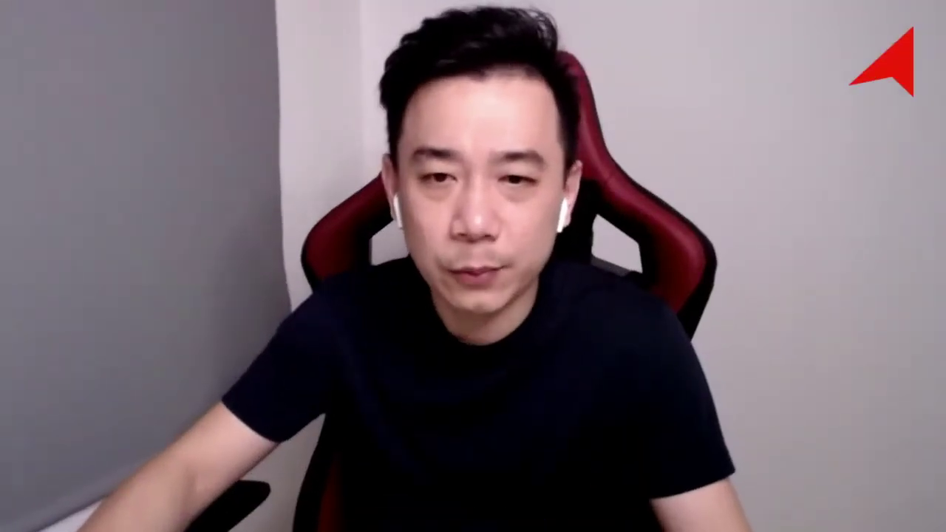